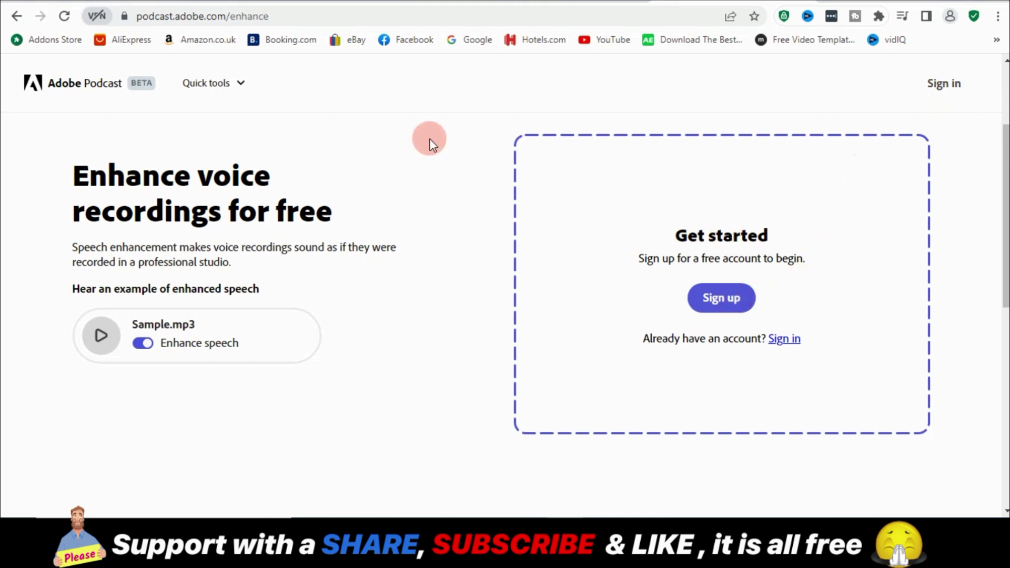
Start a free Adobe account sign-up and continue with the Google account.
click(728, 304)
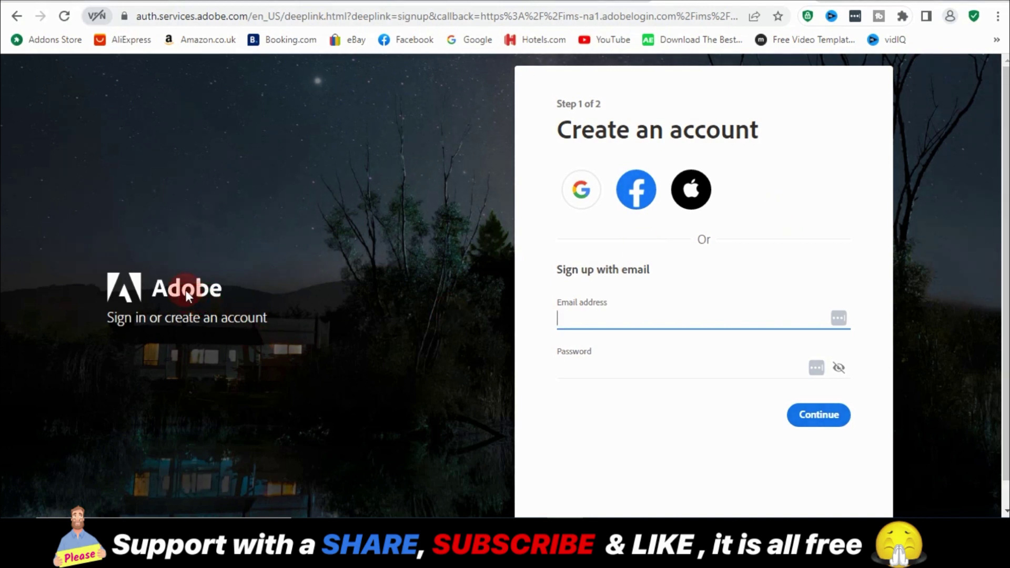
click(182, 314)
click(607, 308)
click(581, 193)
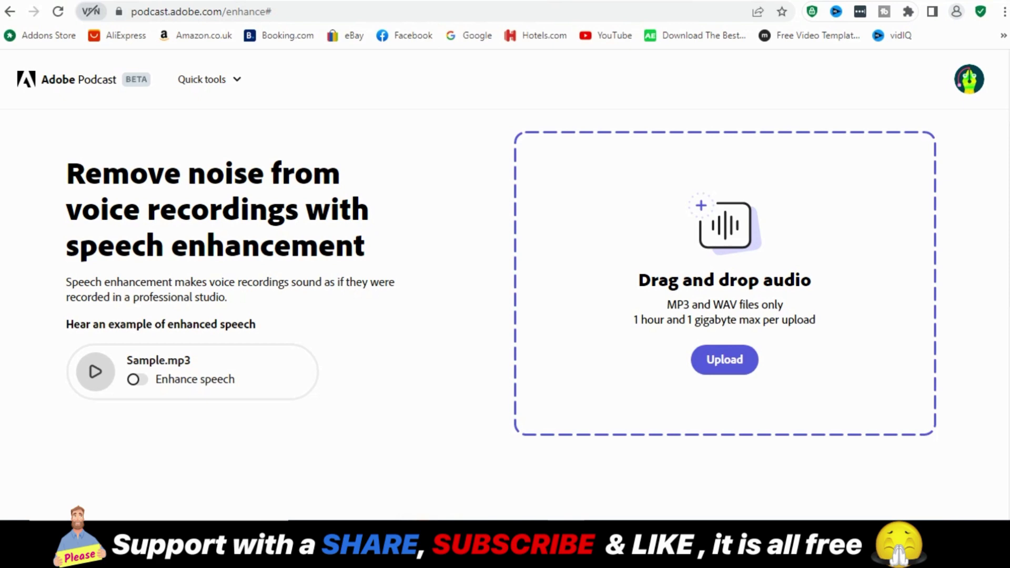
Back in Premiere Pro, set the sequence export format to MP3.
click(436, 547)
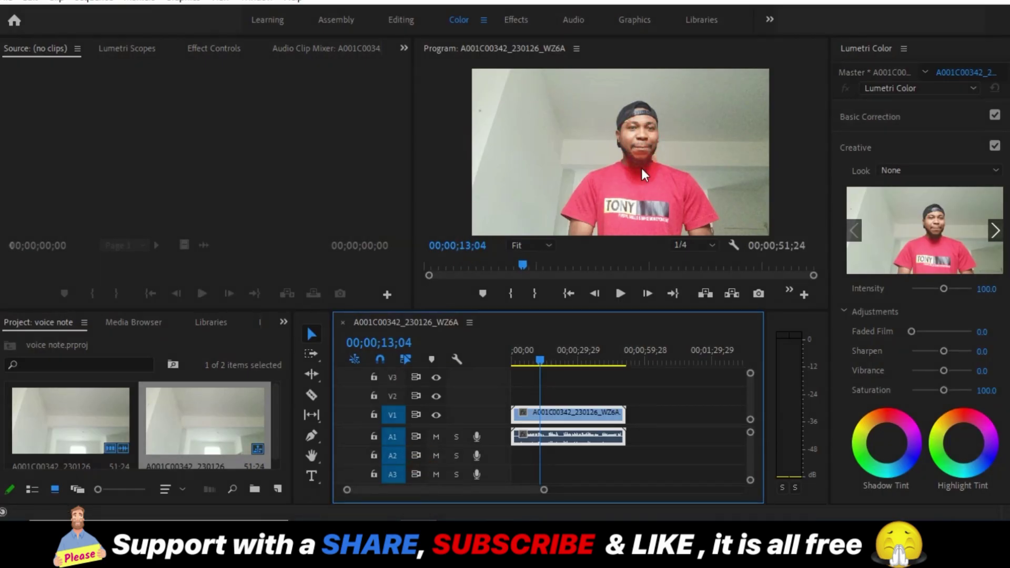
key(ctrl+m)
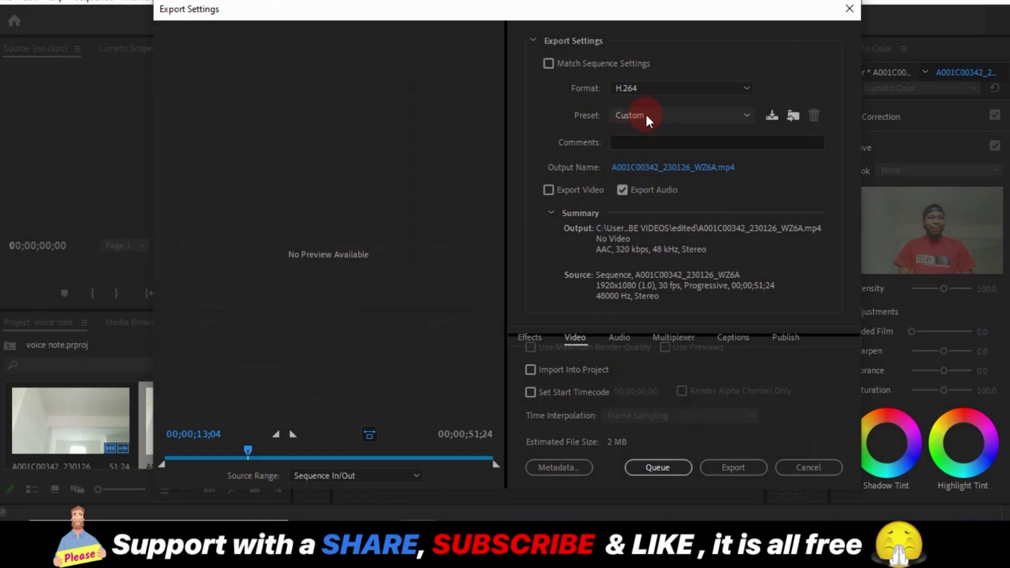
click(666, 87)
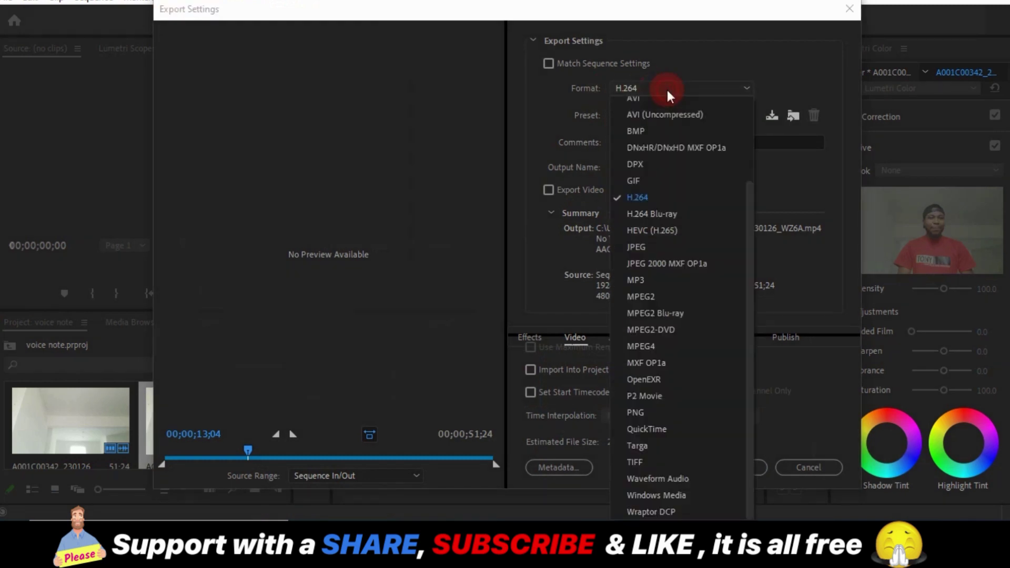
click(644, 278)
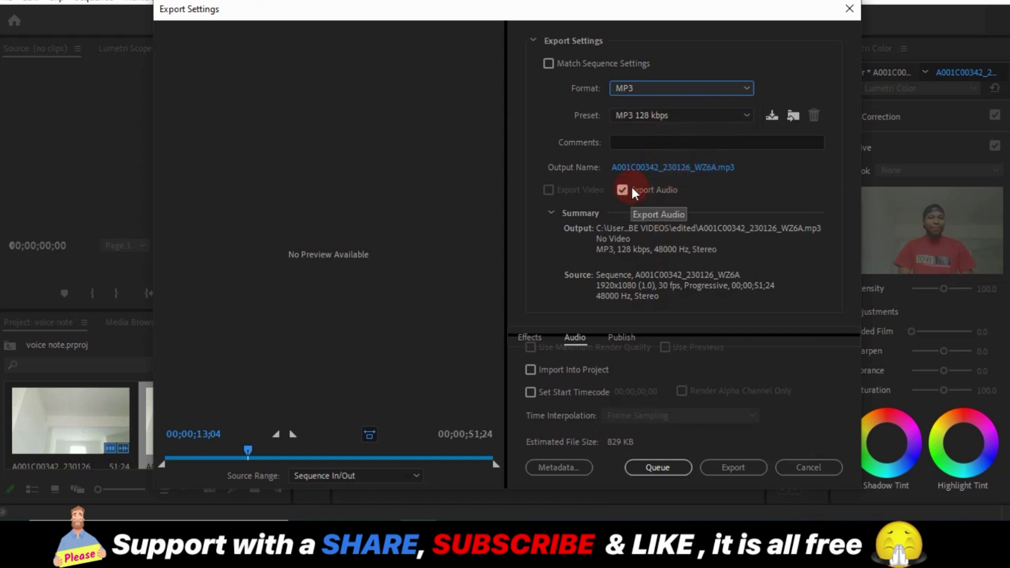
Name the output 'my audio' in the edited folder and export it.
click(657, 166)
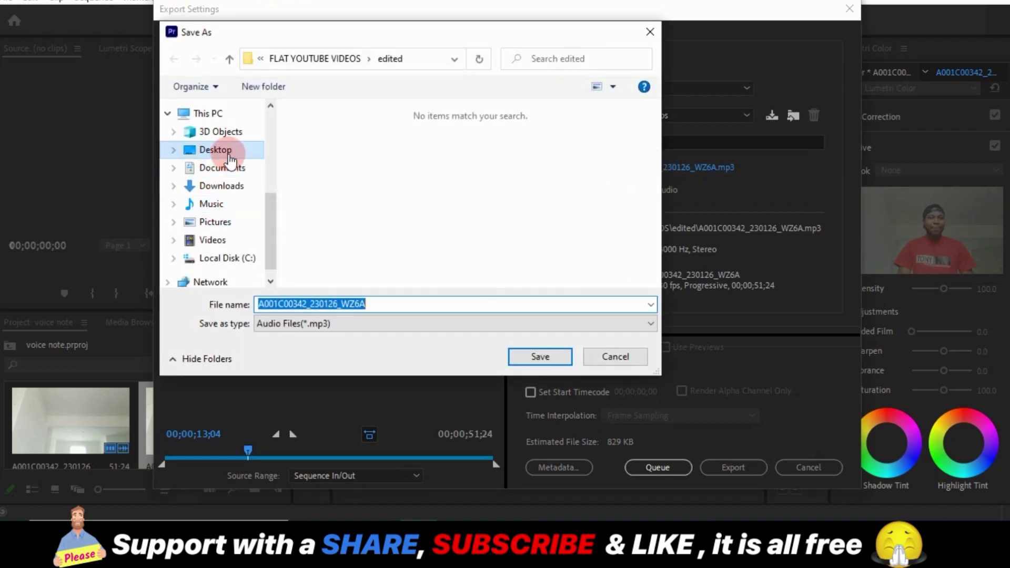
scroll(235, 178, up, 1)
scroll(235, 175, up, 1)
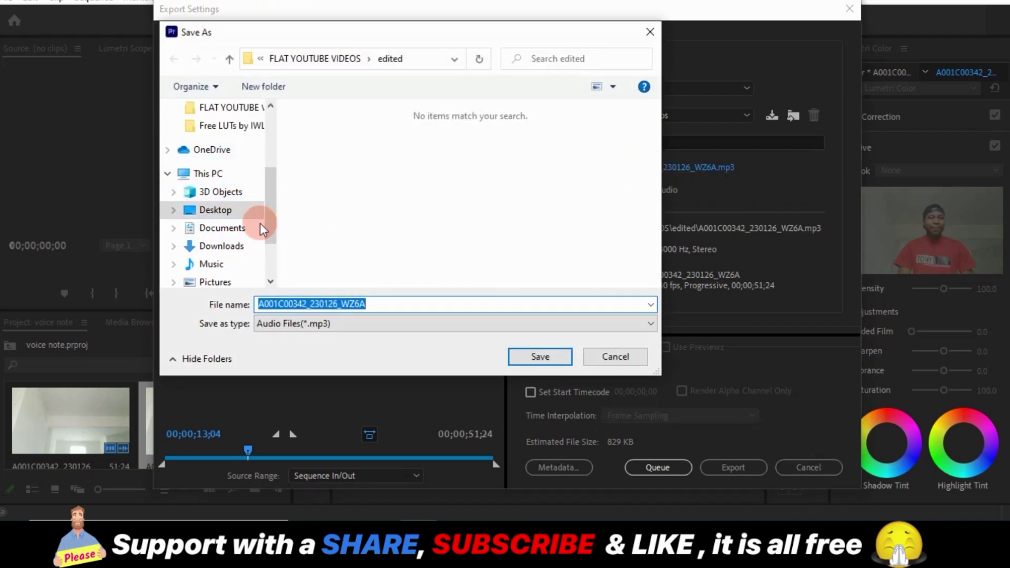
scroll(230, 189, up, 1)
scroll(229, 185, up, 1)
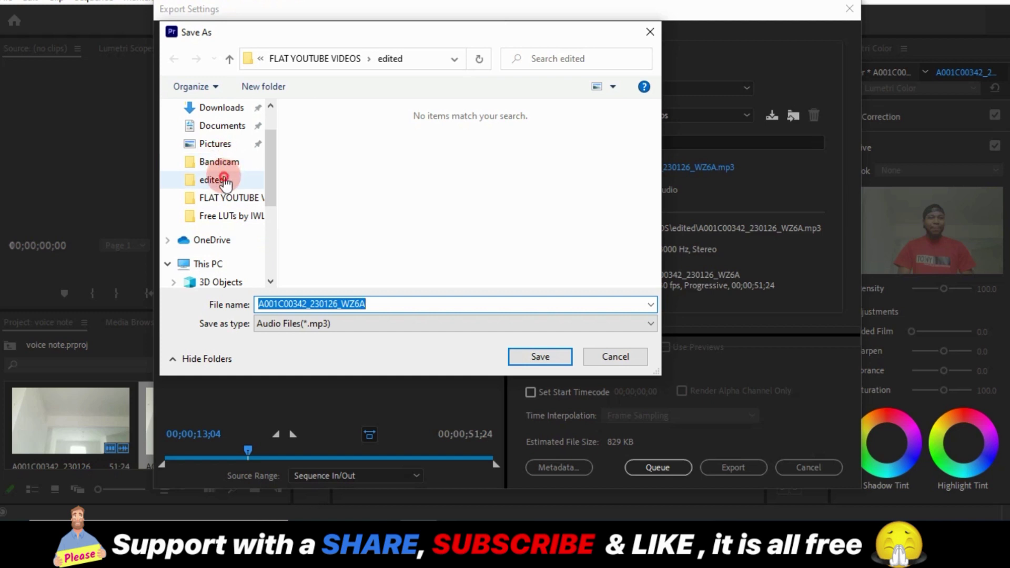
click(226, 179)
click(367, 304)
double_click(368, 303)
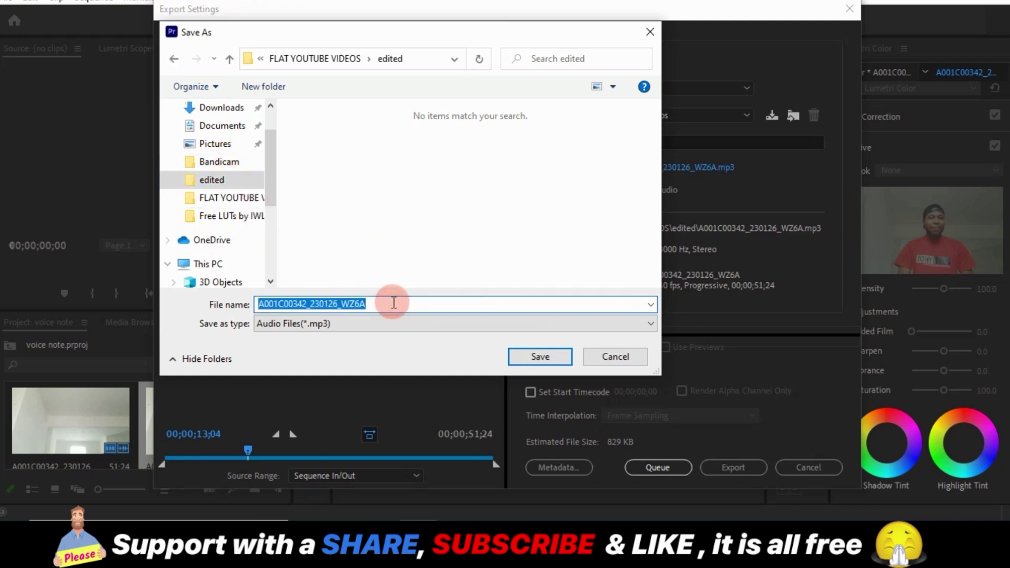
text(my audio)
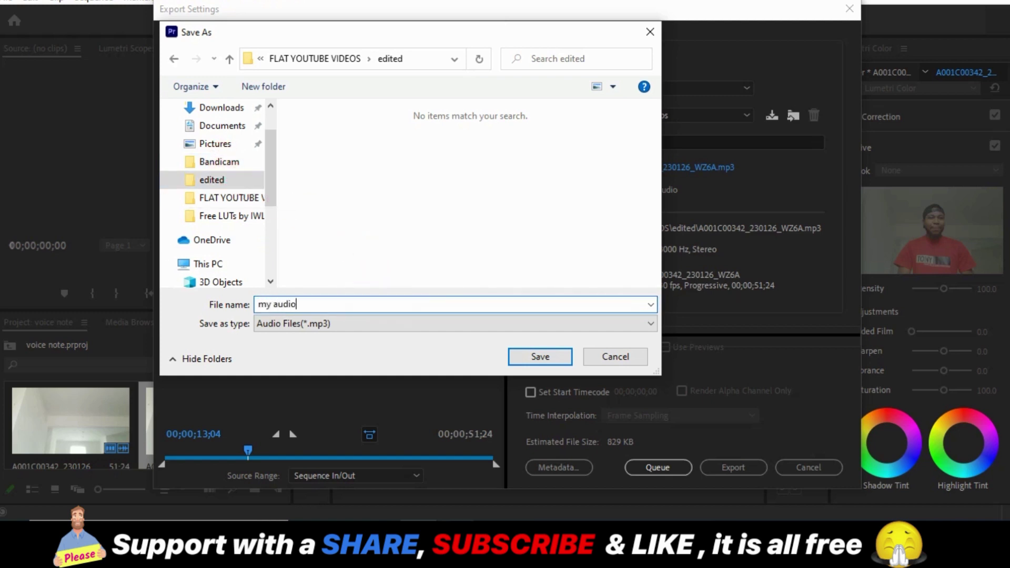
click(533, 360)
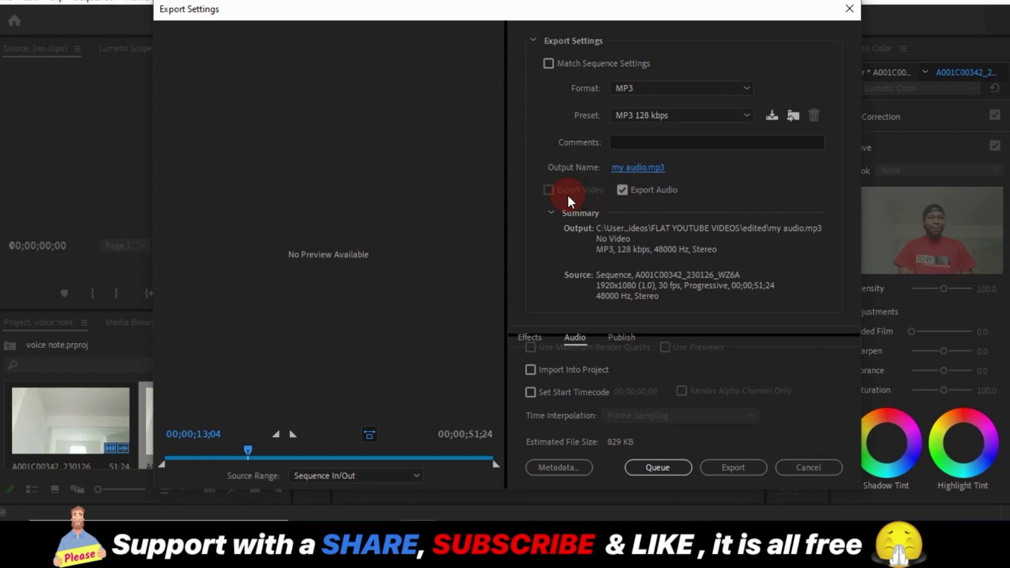
click(744, 463)
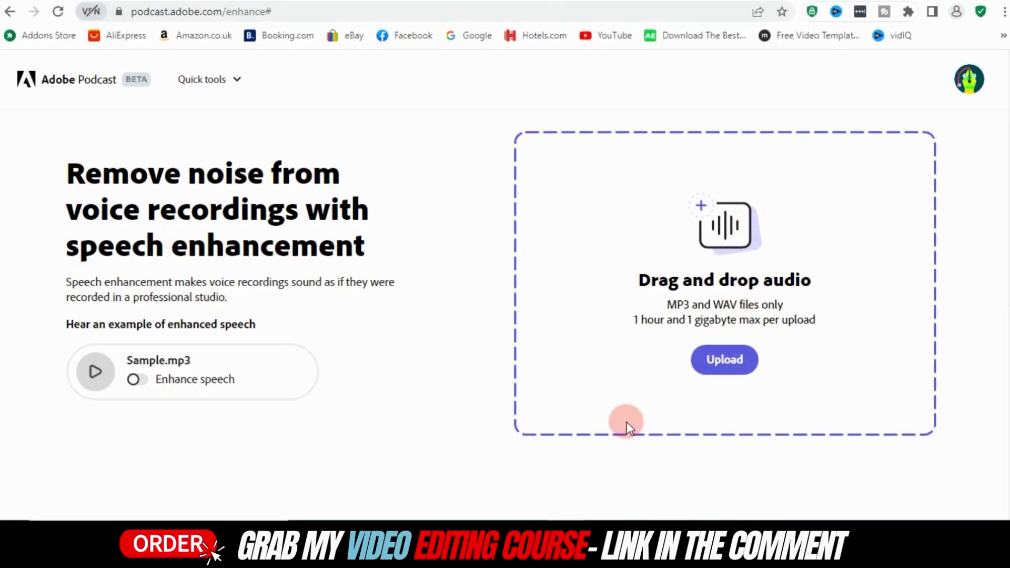
Upload 'my audio' from the edited folder to Adobe Podcast for speech enhancement.
click(723, 360)
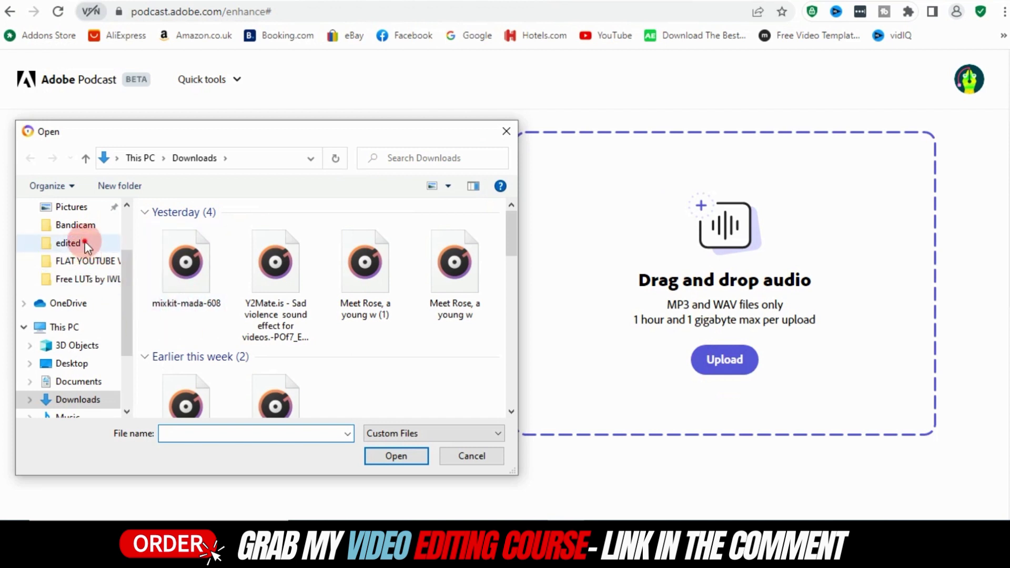
click(84, 243)
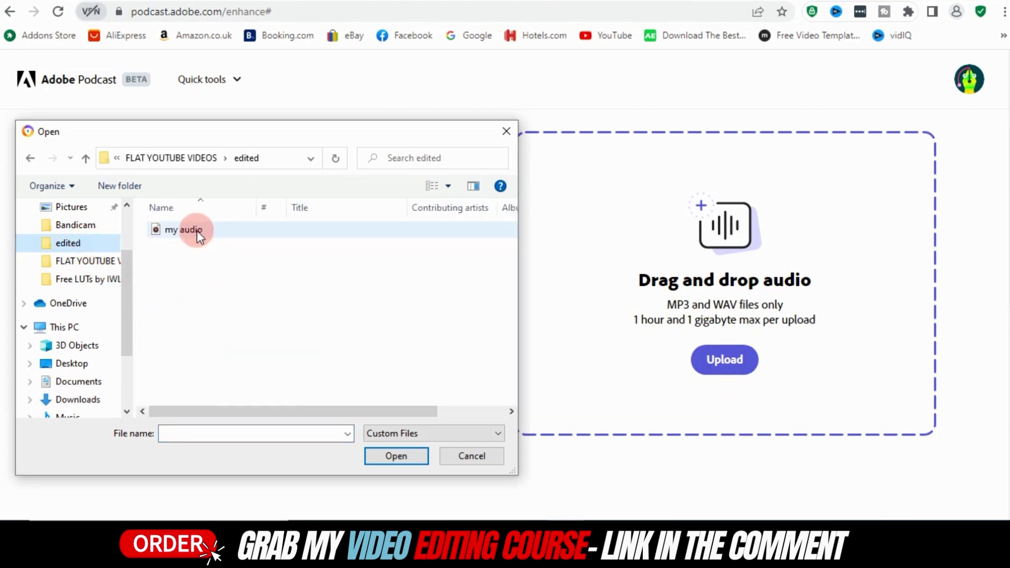
click(194, 231)
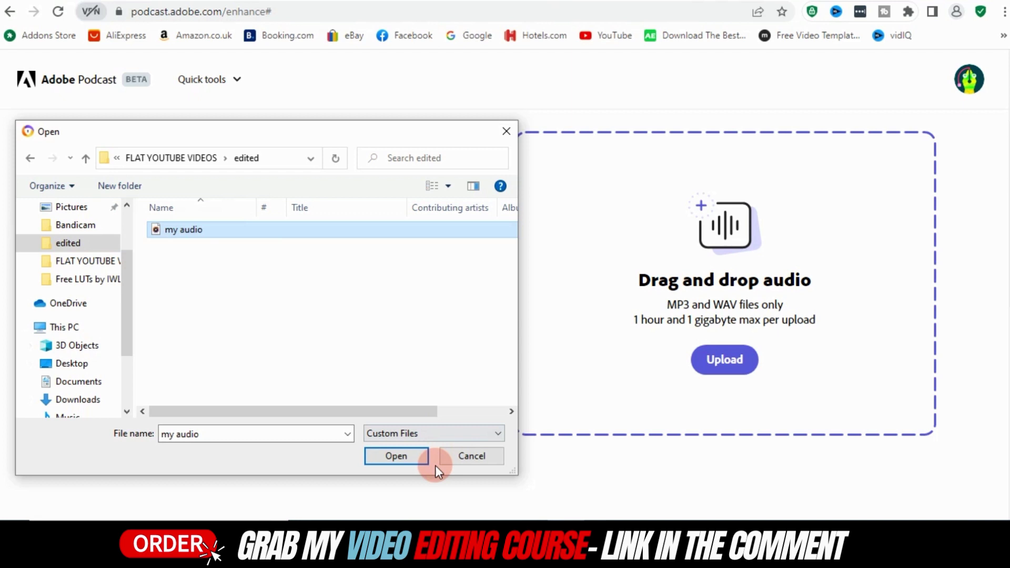
click(398, 455)
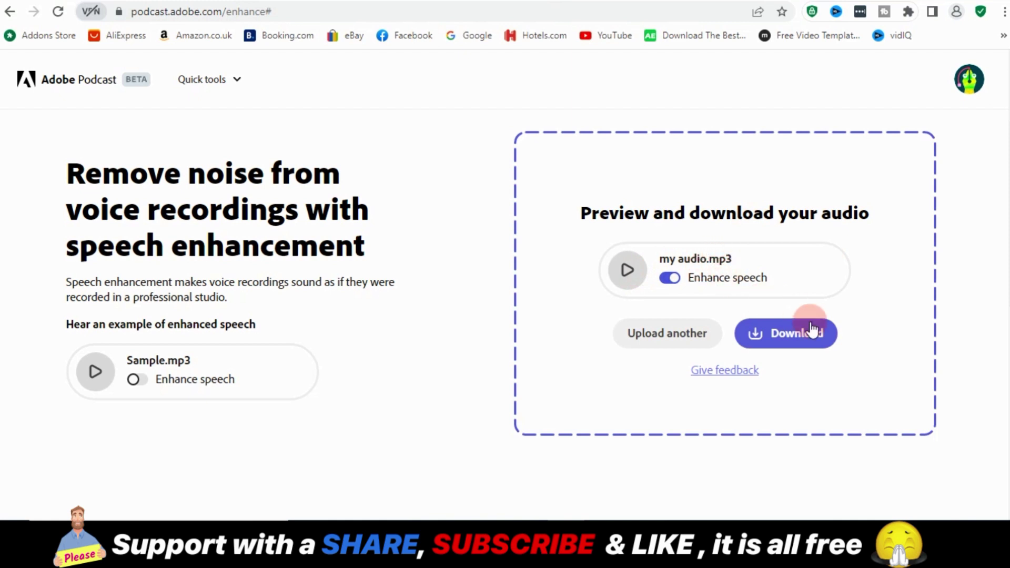
Download the enhanced audio and show the downloaded file in its folder.
click(783, 347)
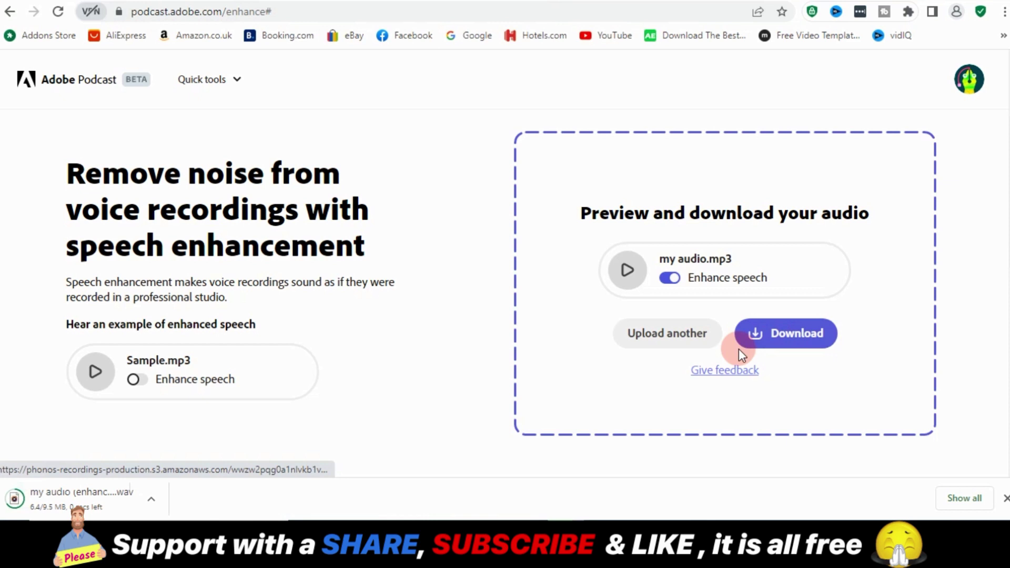
click(155, 497)
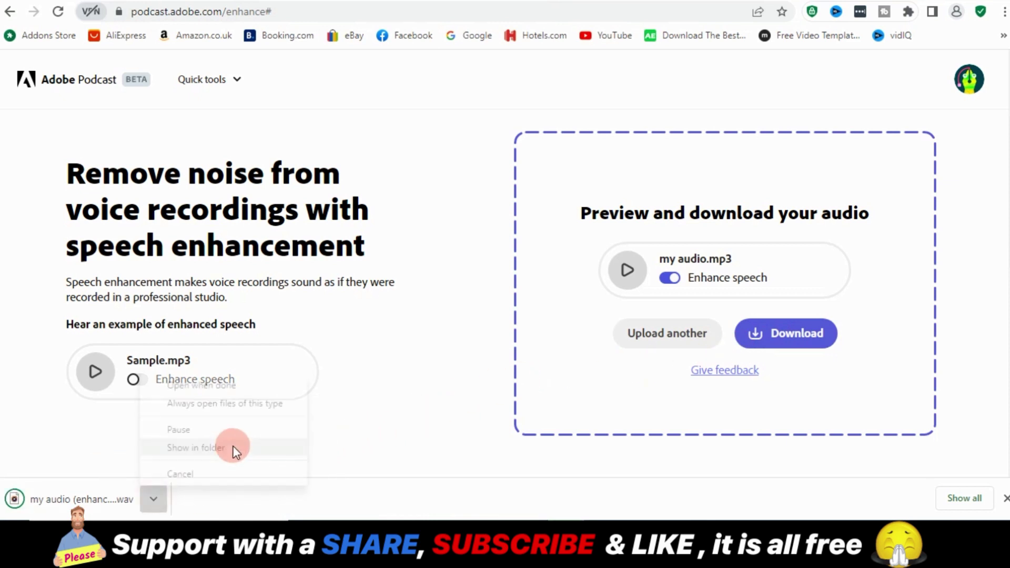
click(215, 445)
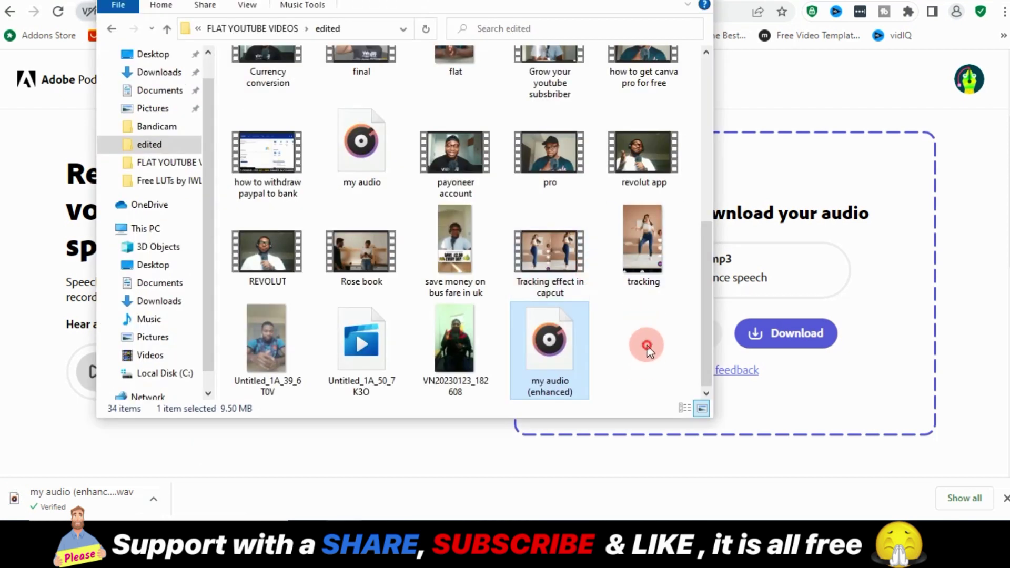
Listen to 'my audio (enhanced).wav' in the music player, then minimise File Explorer.
click(646, 348)
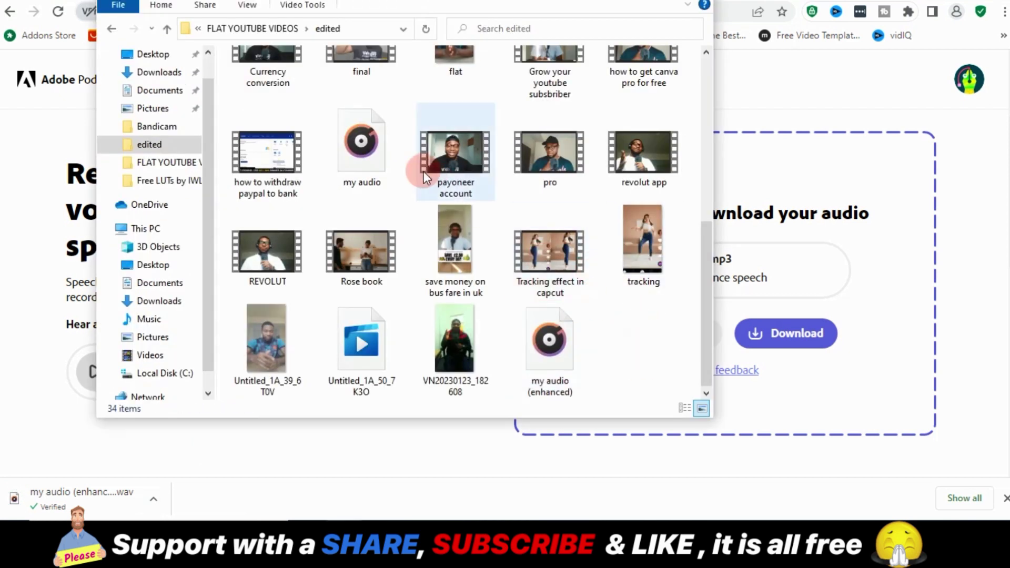
click(368, 160)
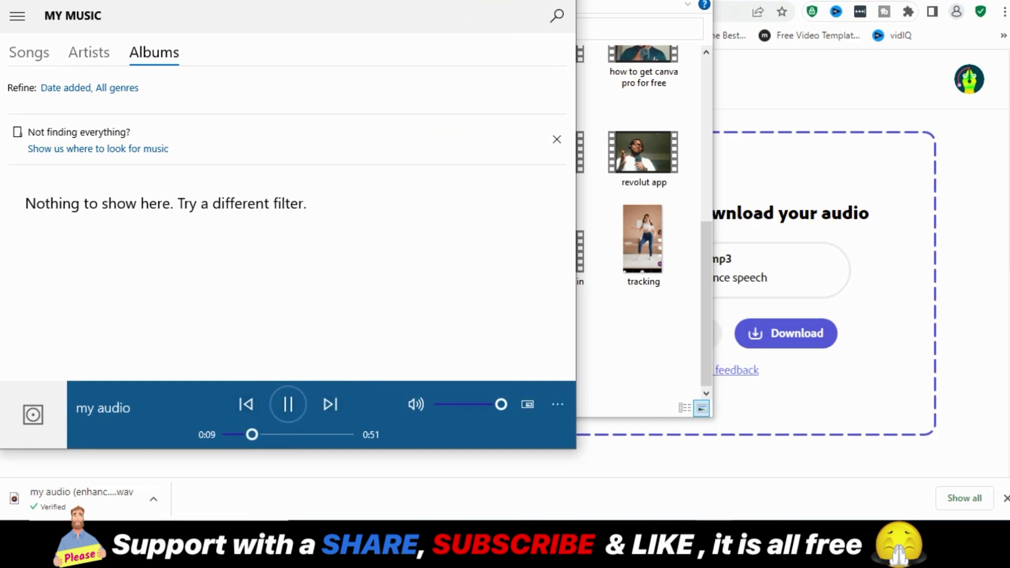
key(alt+F4)
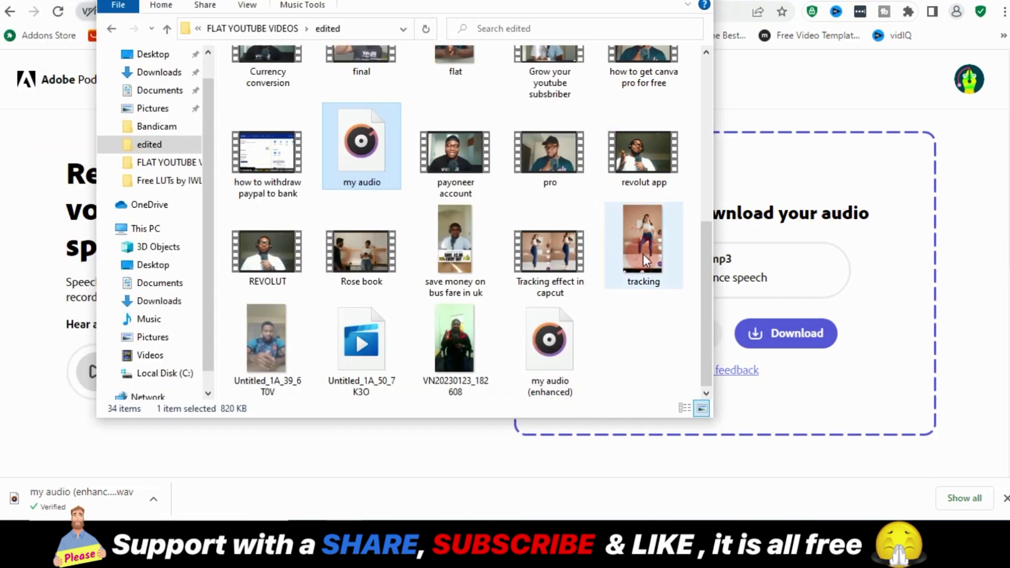
click(569, 339)
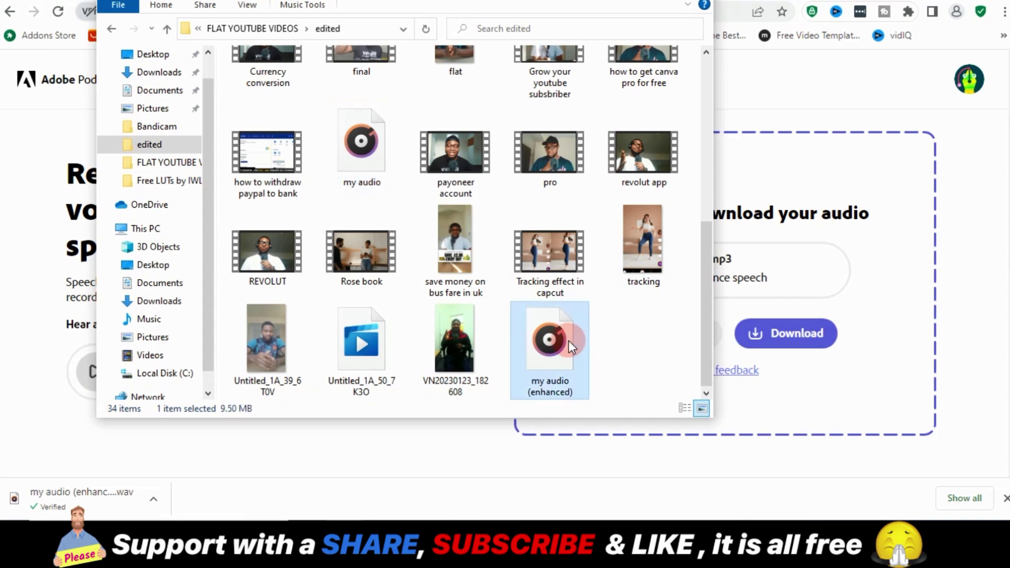
double_click(549, 345)
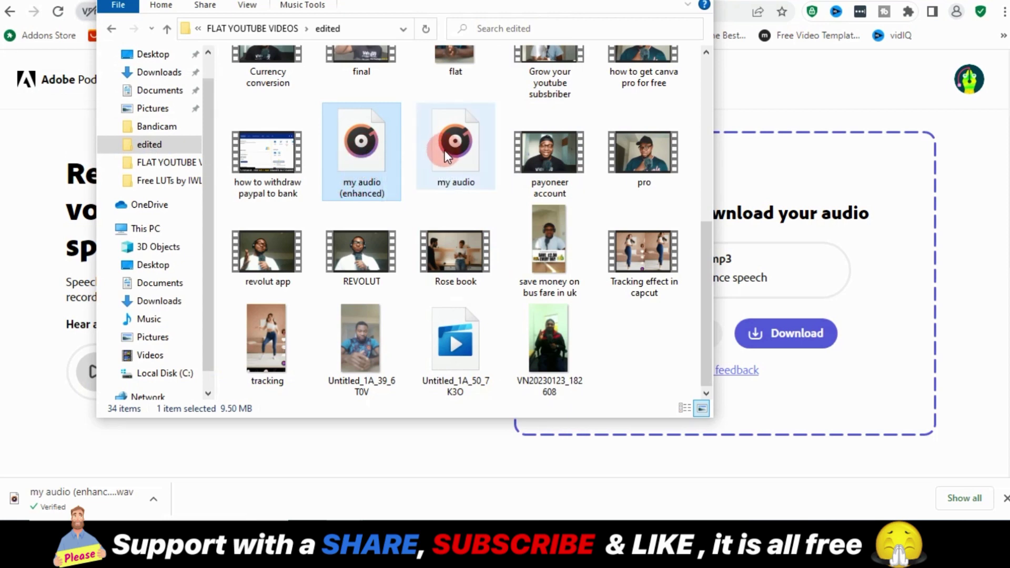
key(Right)
double_click(374, 146)
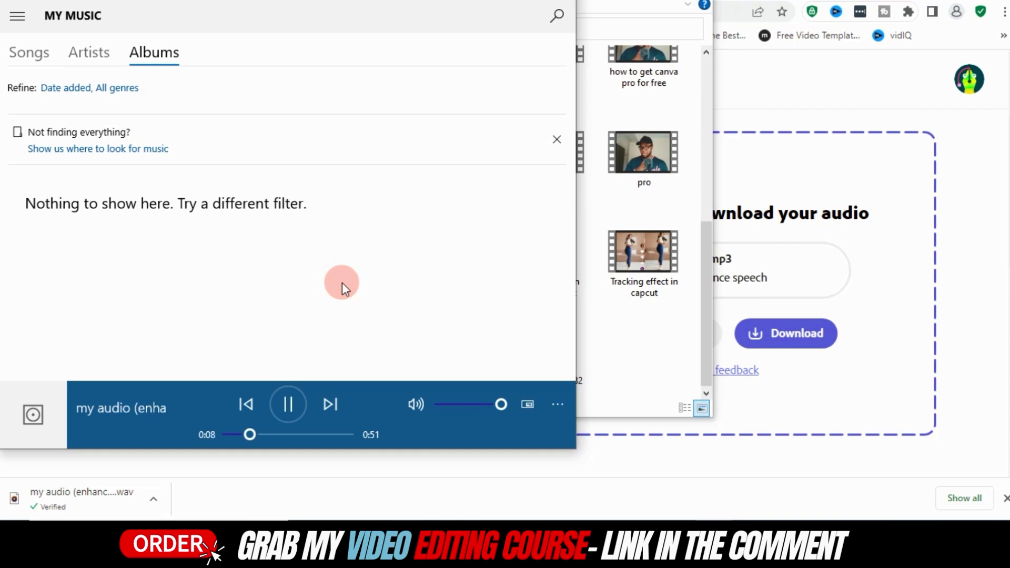
click(559, 1)
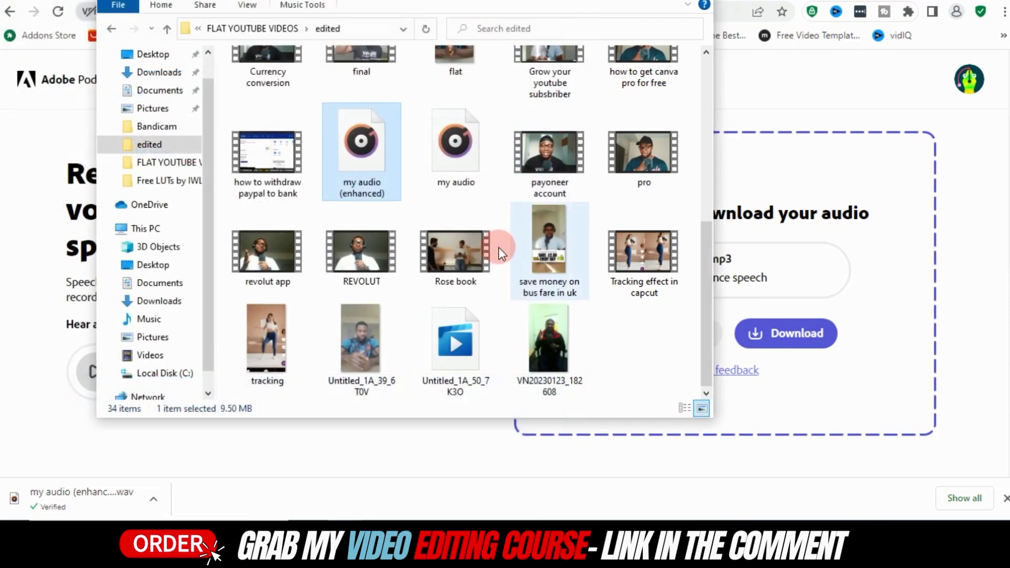
click(635, 156)
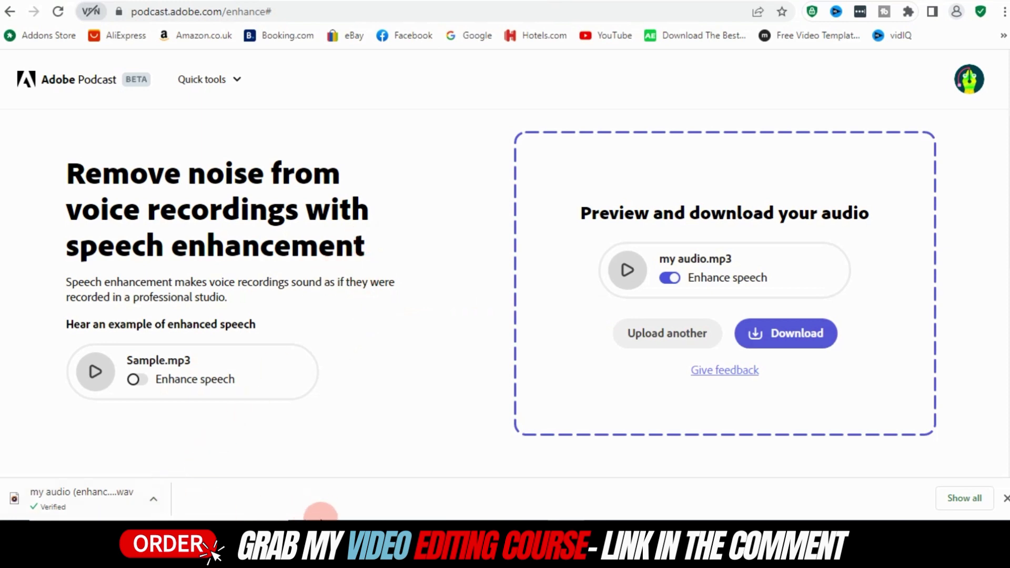
Drag 'my audio (enhanced)' from the edited folder onto track A2 under the video.
click(324, 552)
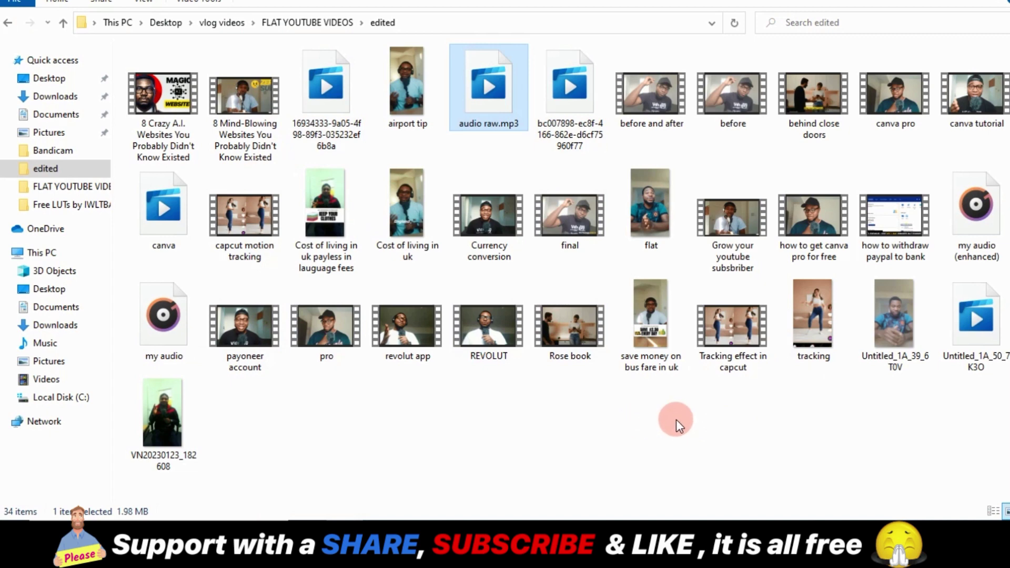
click(974, 209)
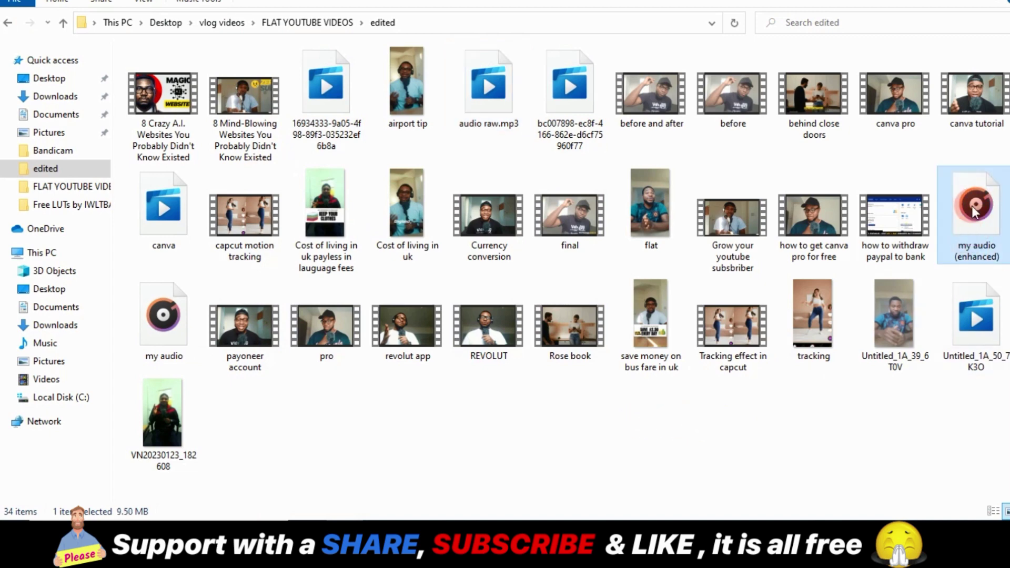
drag(973, 209, 509, 450)
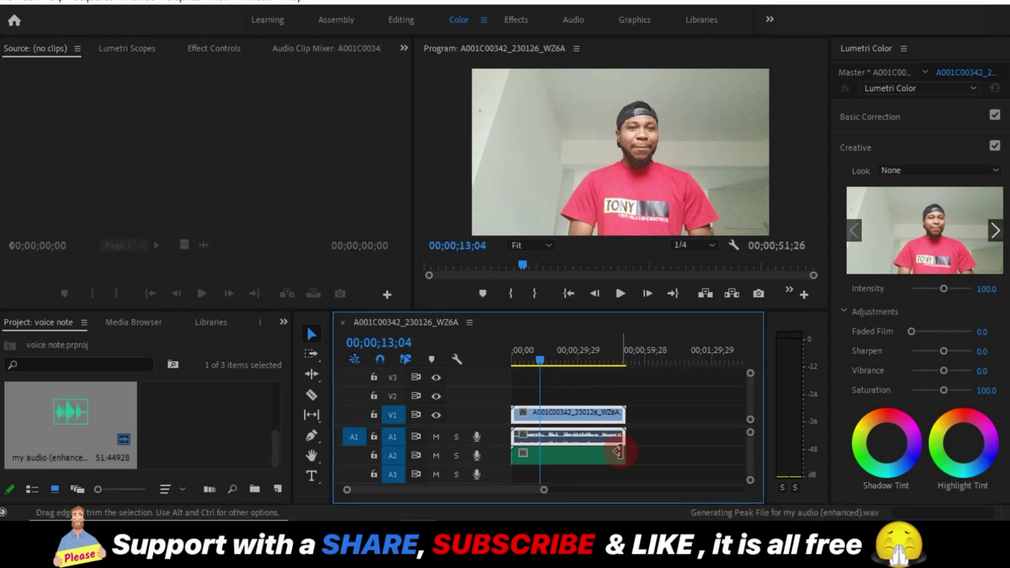
Unlink the camera audio from the V1 video clip and delete it from A1.
click(598, 455)
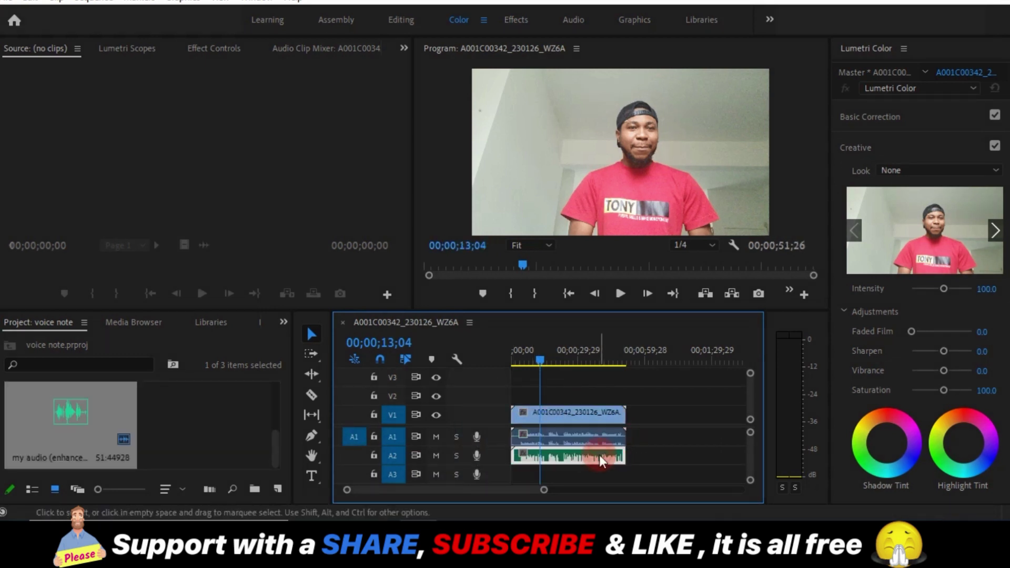
click(590, 421)
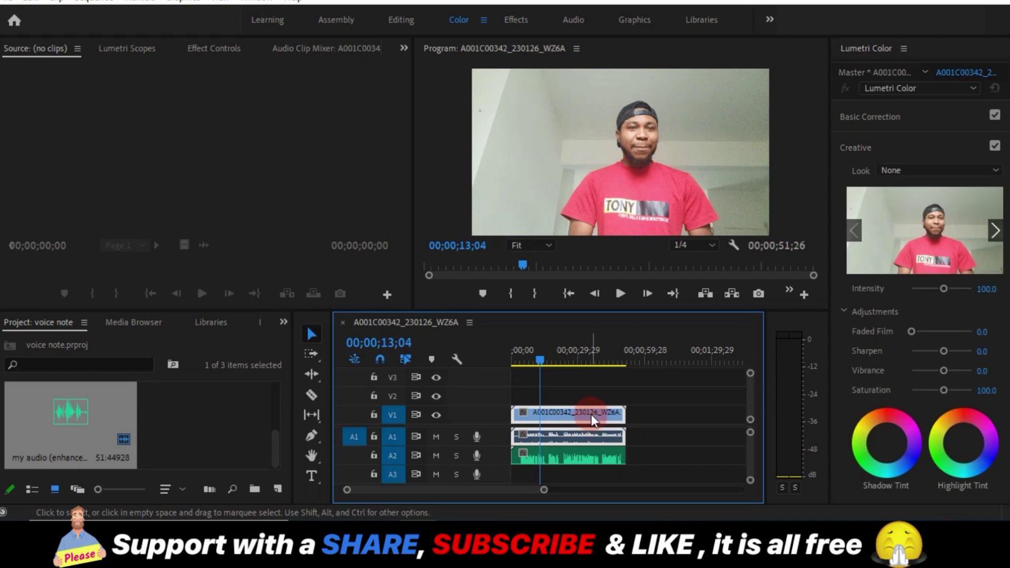
right_click(591, 414)
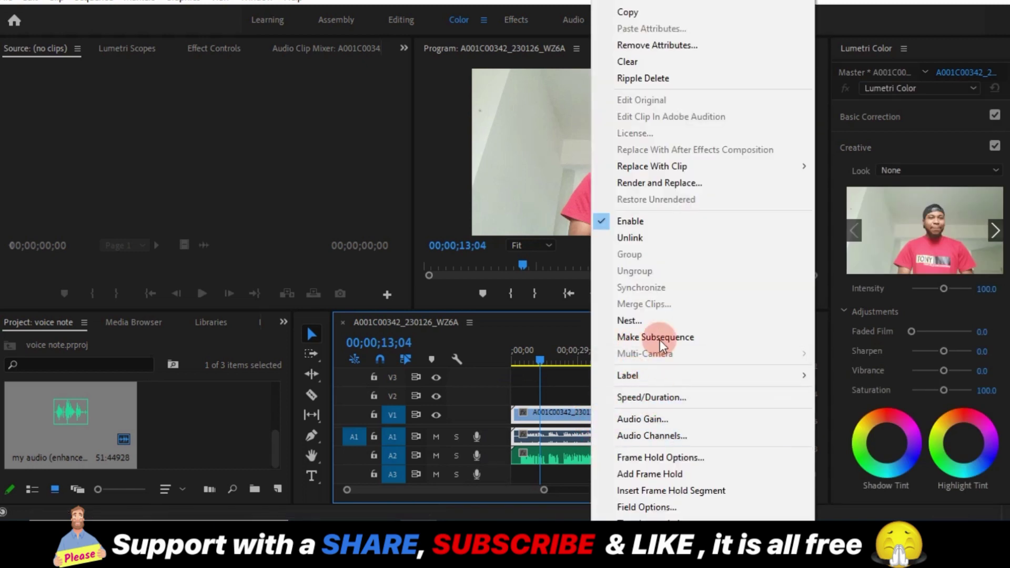
click(642, 242)
click(580, 430)
key(Delete)
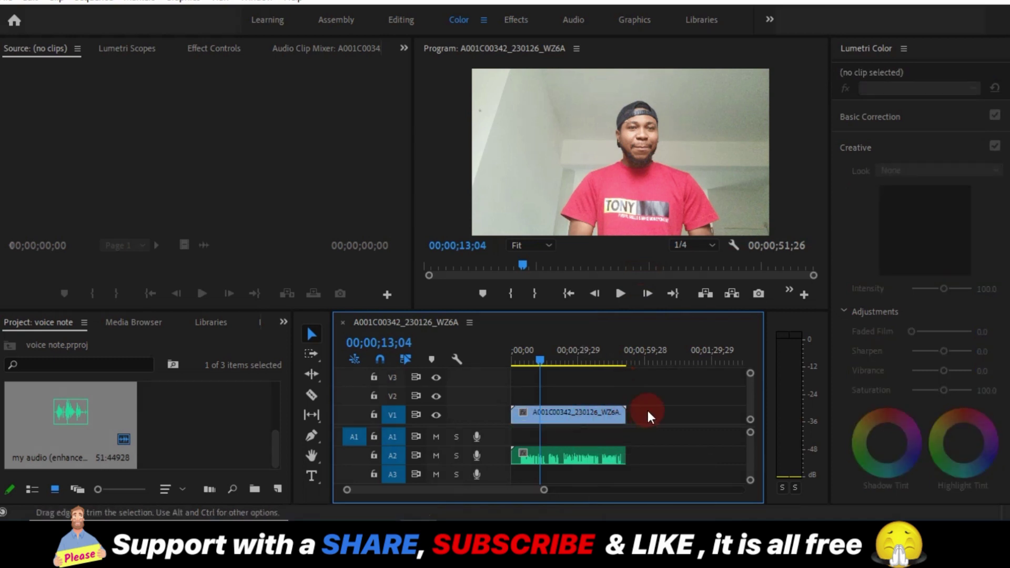
Link the V1 video with the enhanced A2 audio and return the playhead to the start.
drag(657, 406, 554, 460)
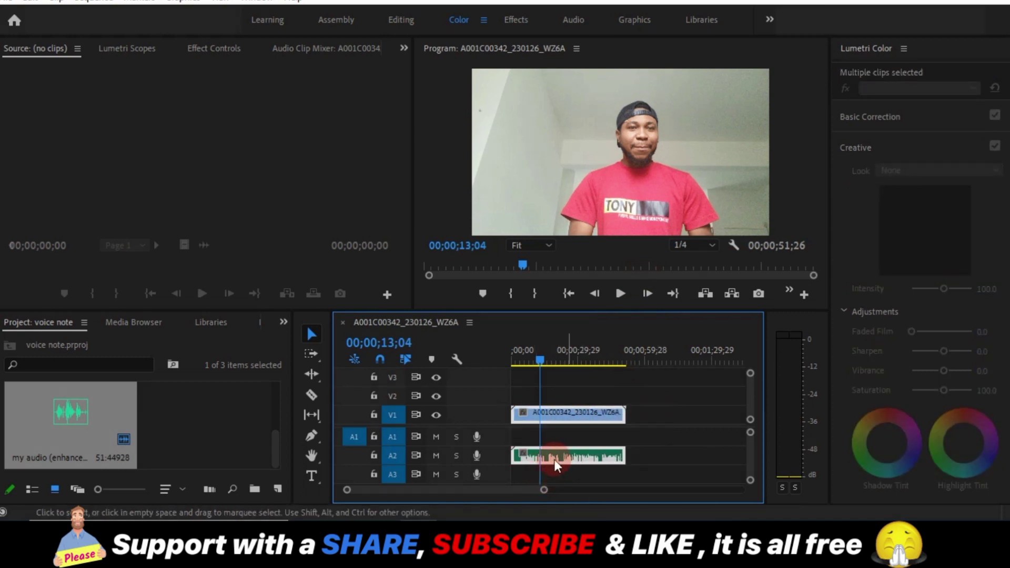
right_click(582, 415)
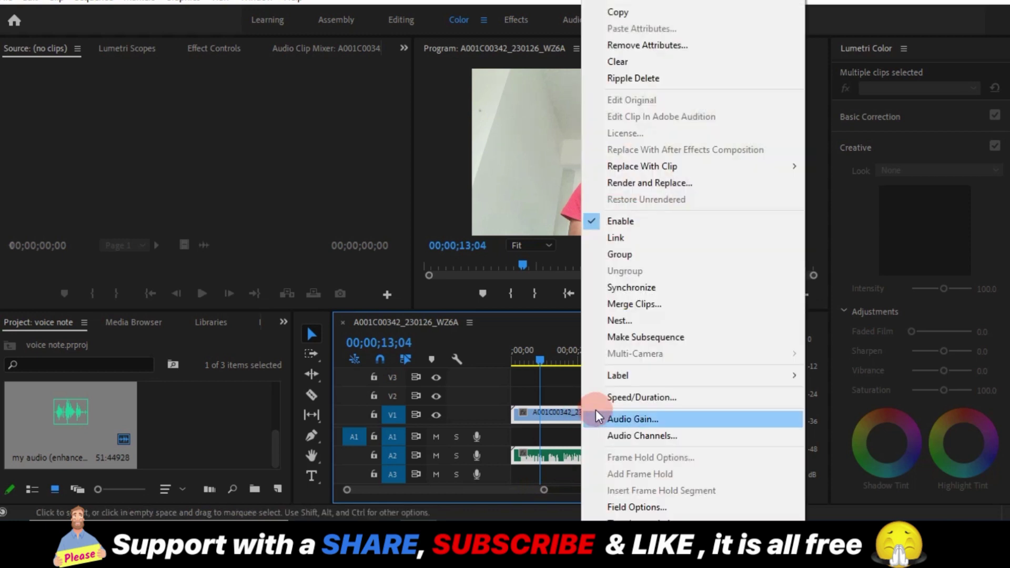
click(642, 254)
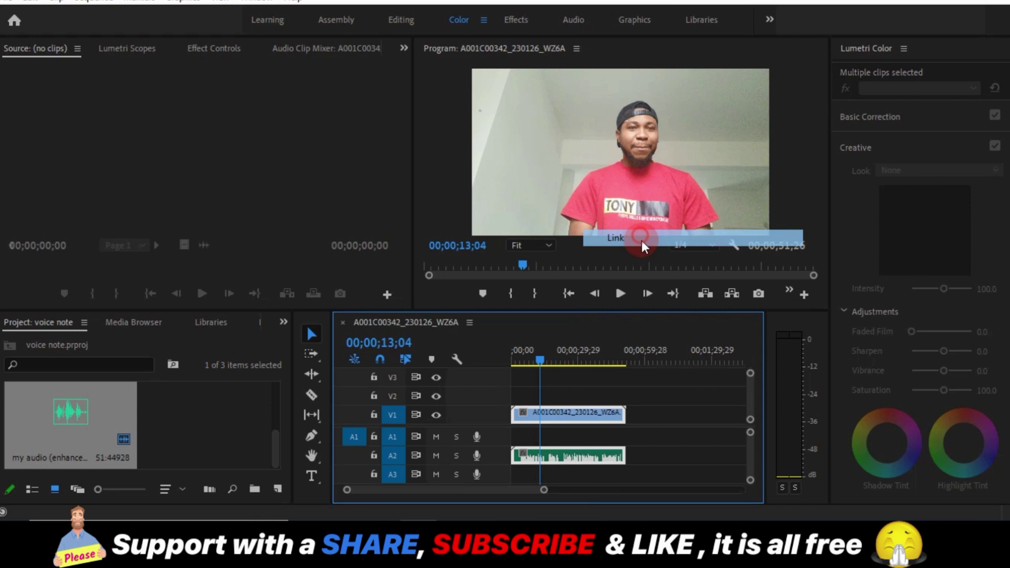
click(669, 399)
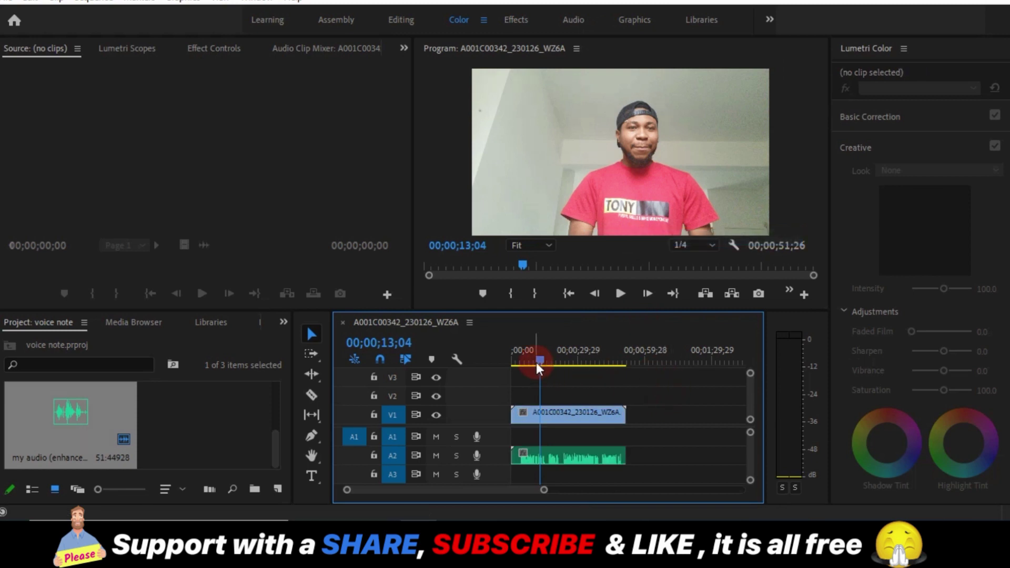
drag(535, 361, 471, 360)
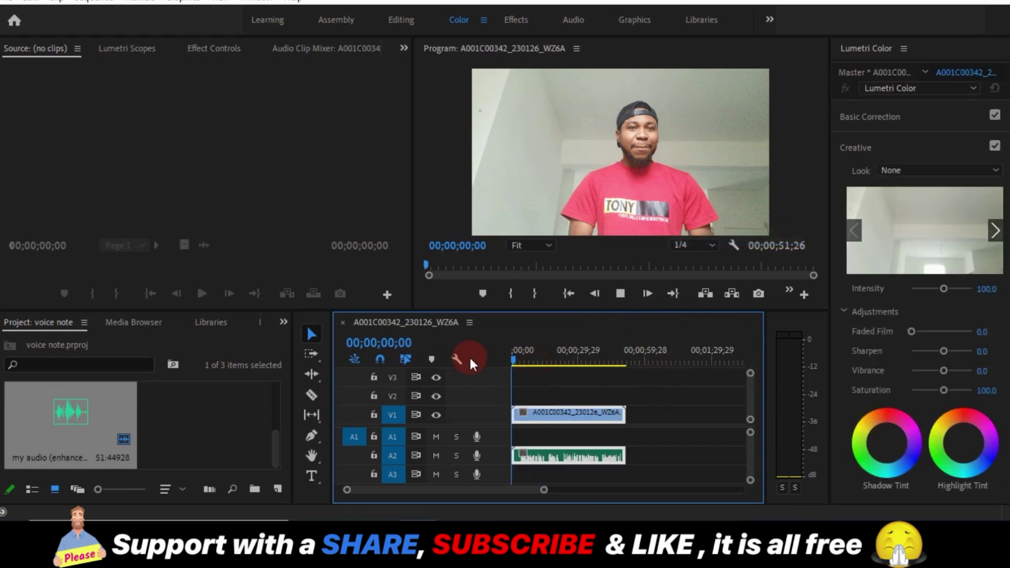
Play back the sequence with its enhanced audio, widening the clips on the timeline.
key(space)
drag(542, 490, 500, 490)
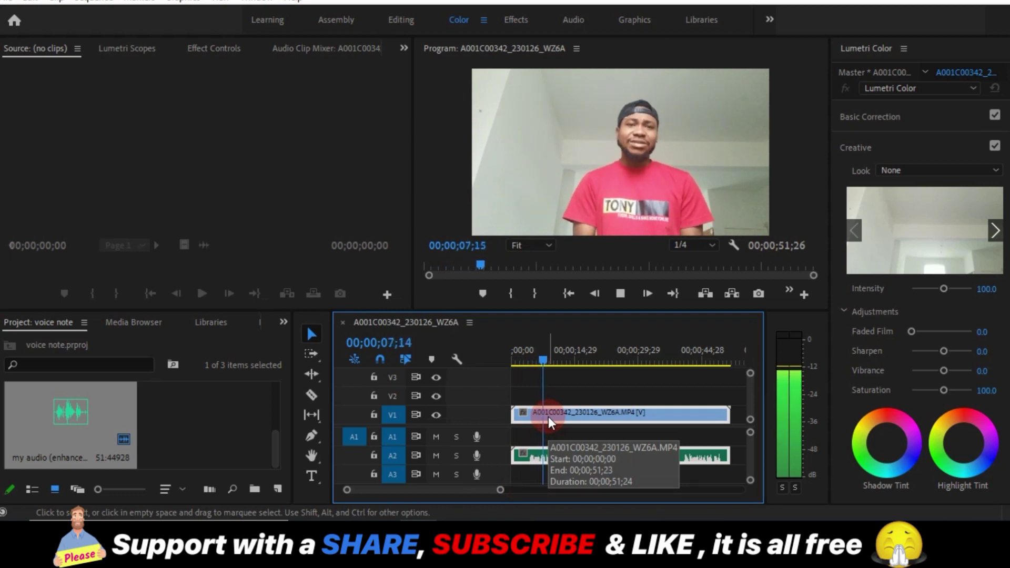
key(space)
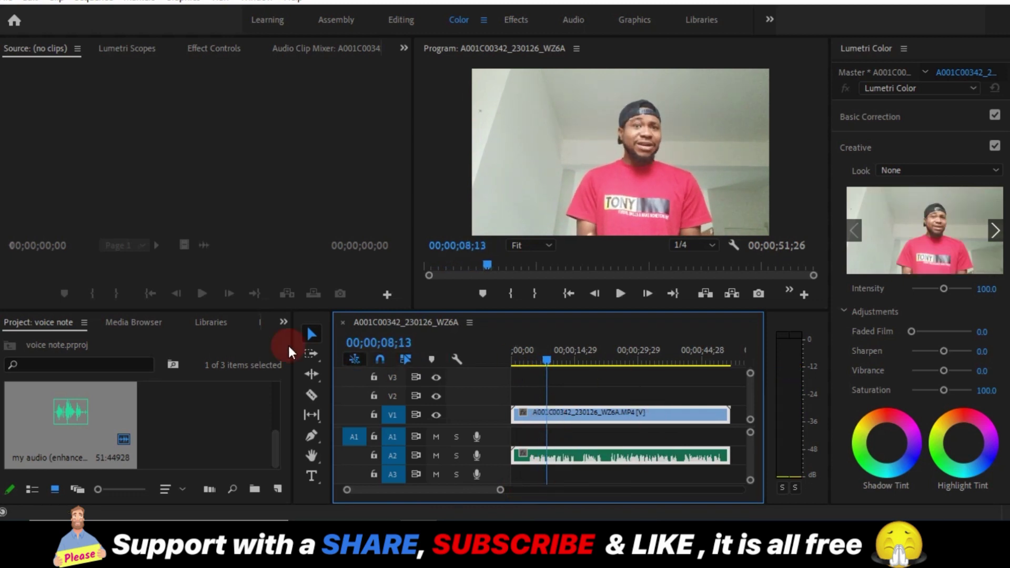
Apply the VoiceFX2020 preset from Effects > Presets to the A2 audio and preview it.
click(283, 321)
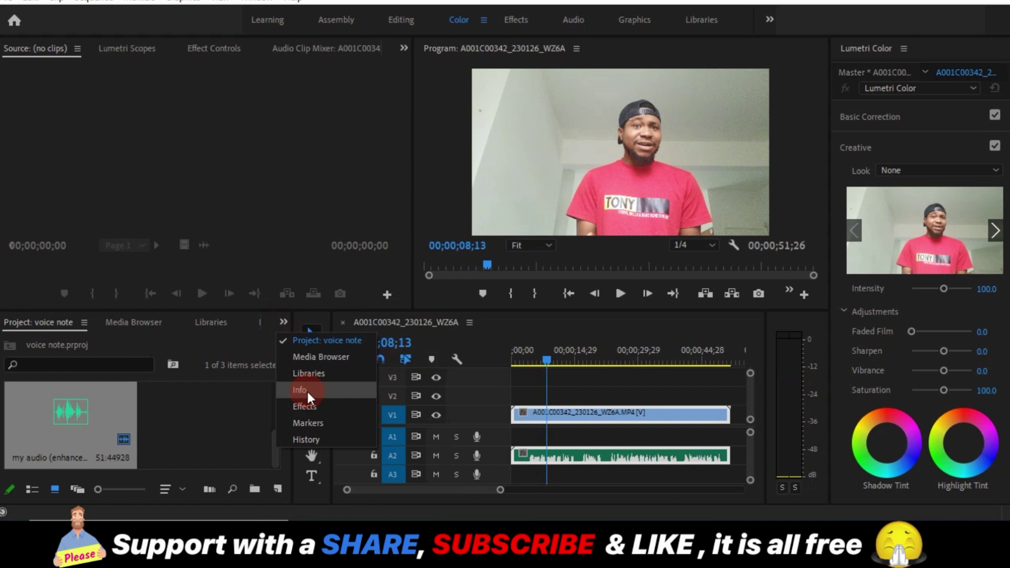
click(303, 406)
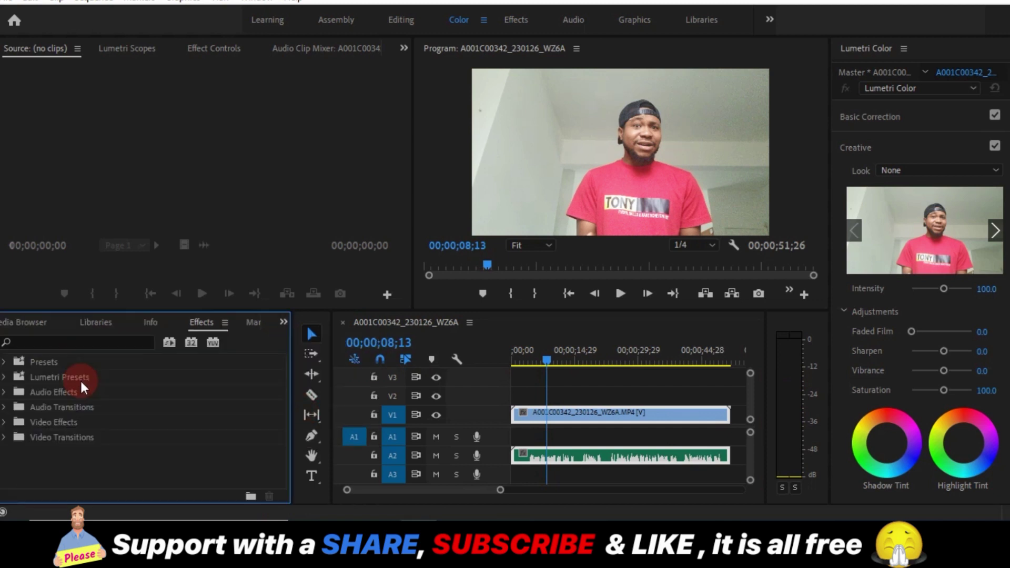
click(4, 361)
drag(30, 375, 569, 450)
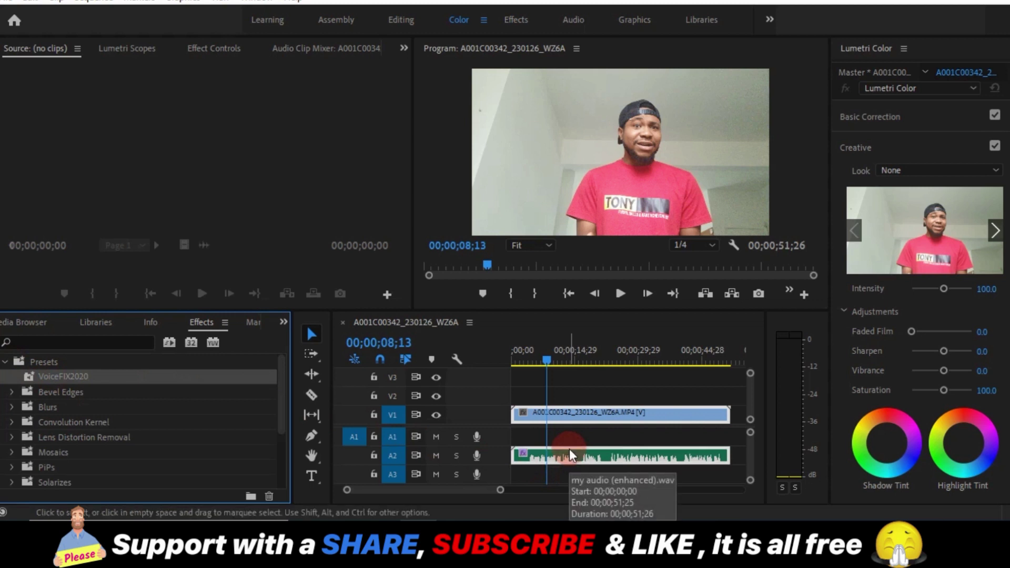
key(space)
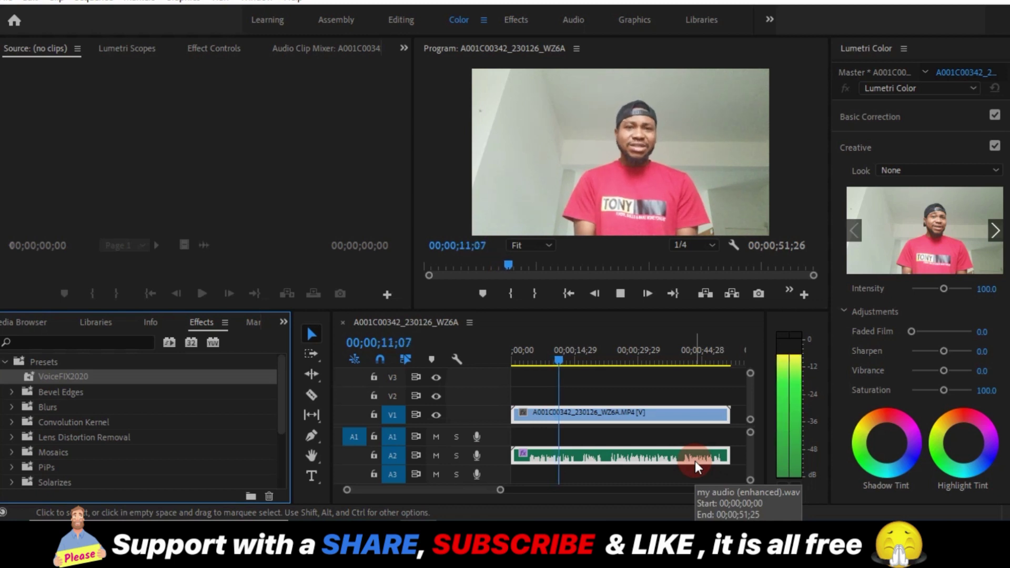
key(space)
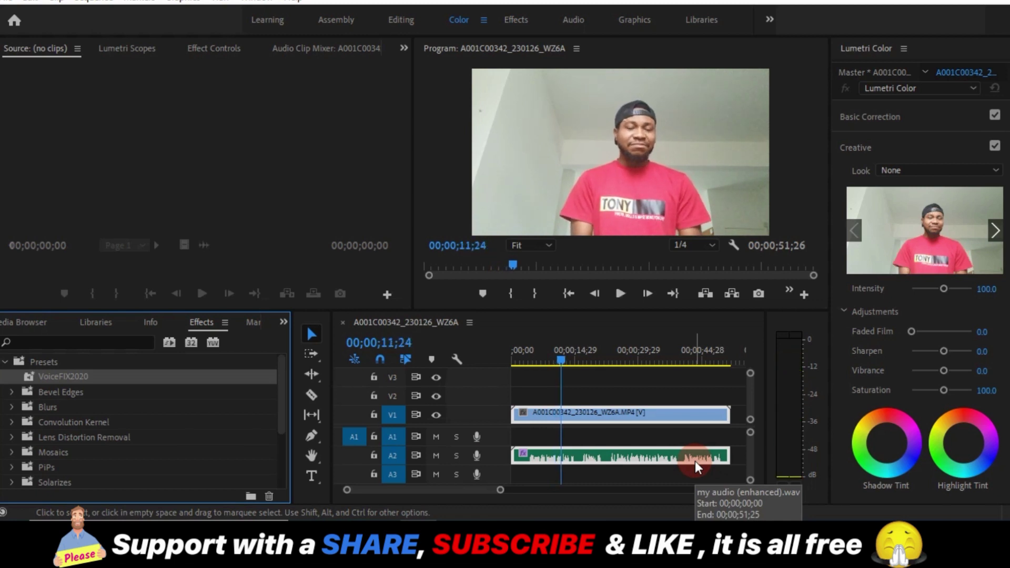